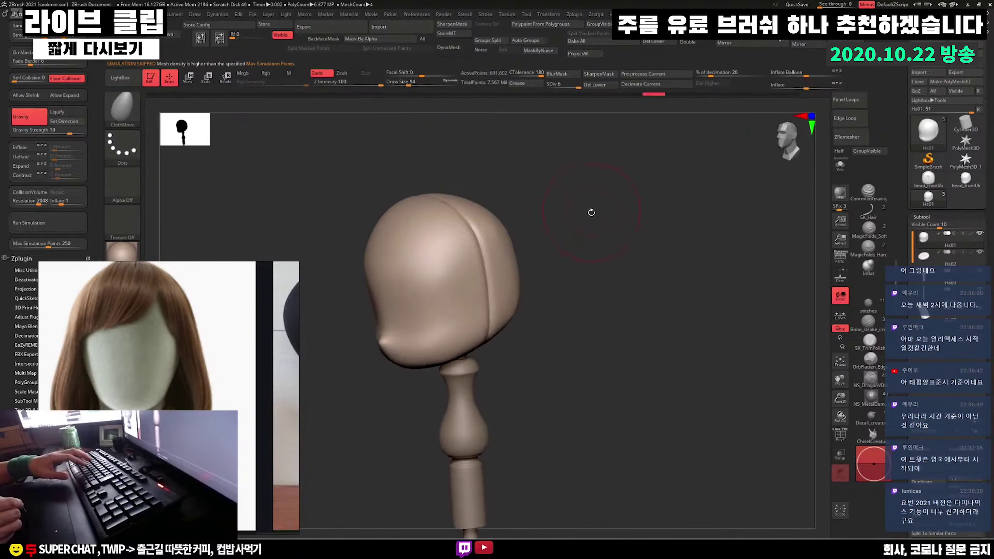
# - Try the ClothNudge brush, then switch to ClothPinch as the active sculpting brush
pyautogui.press('b')
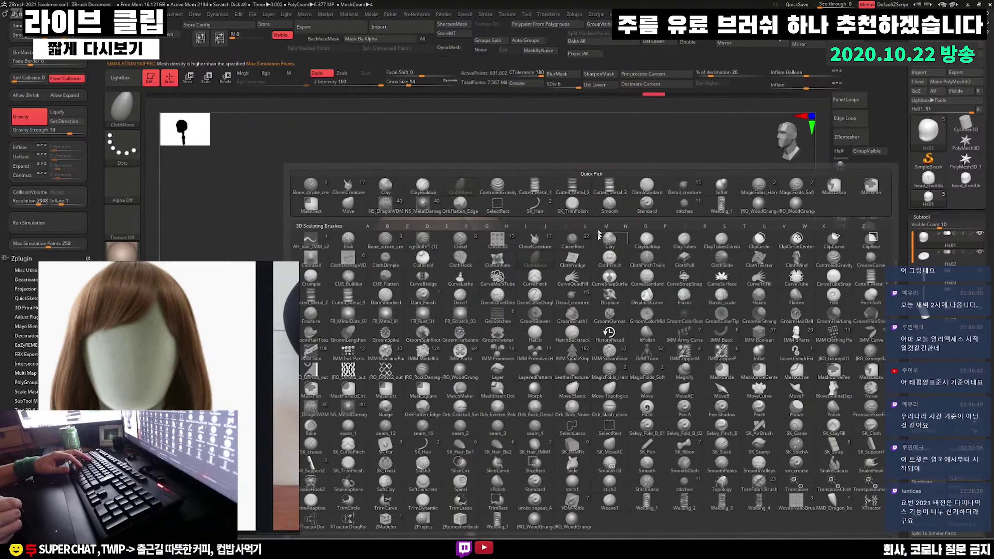
pyautogui.click(577, 260)
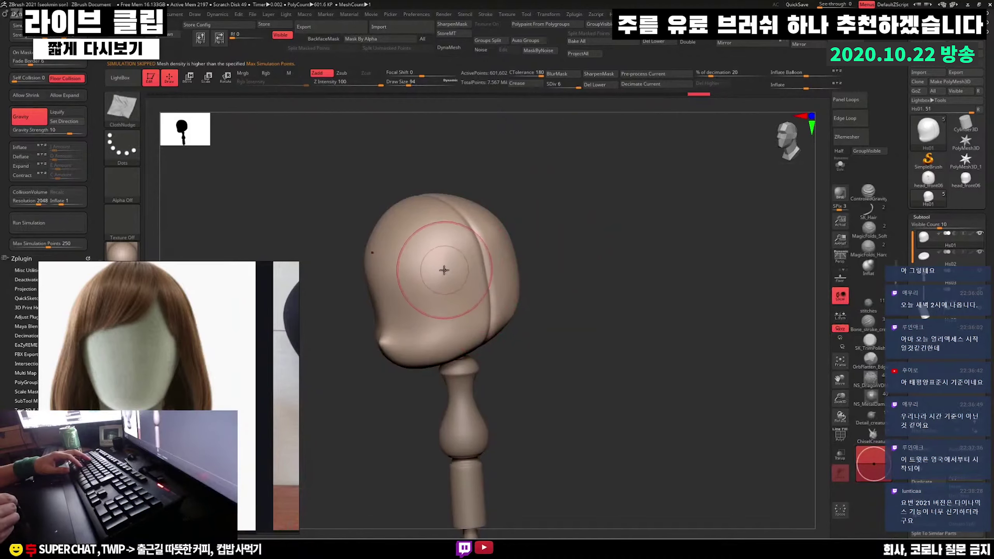
pyautogui.press('b')
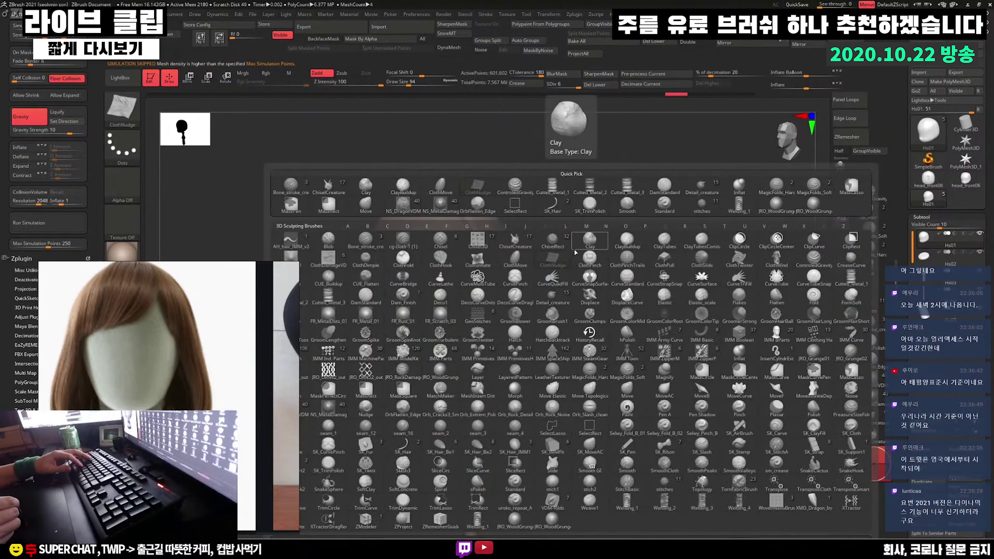
pyautogui.click(589, 259)
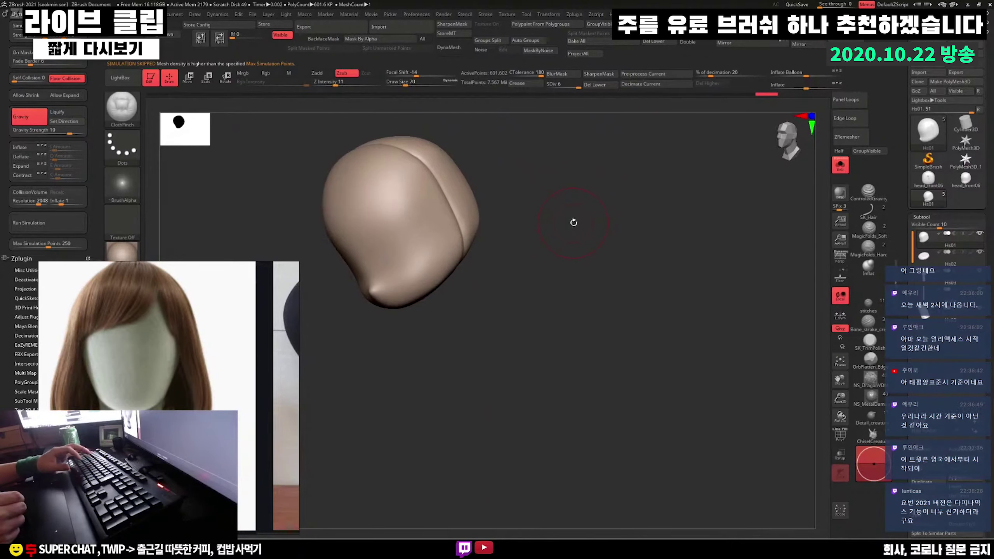
# - Test ClothTwister and then ClothNudge on the hair cap's crease
pyautogui.press('b')
pyautogui.press('Escape')
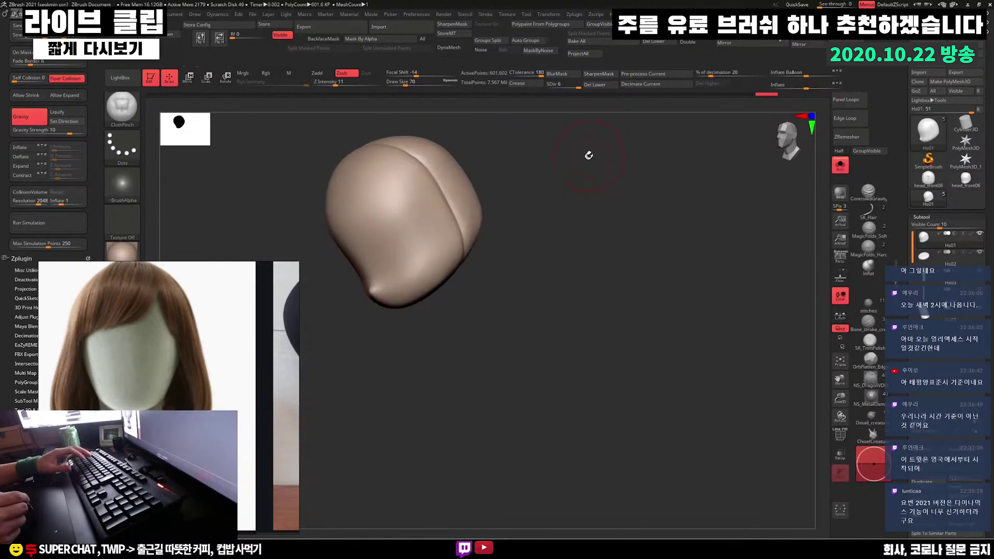
pyautogui.press('b')
pyautogui.click(756, 243)
pyautogui.moveTo(411, 137); pyautogui.dragTo(418, 168)
pyautogui.press('b')
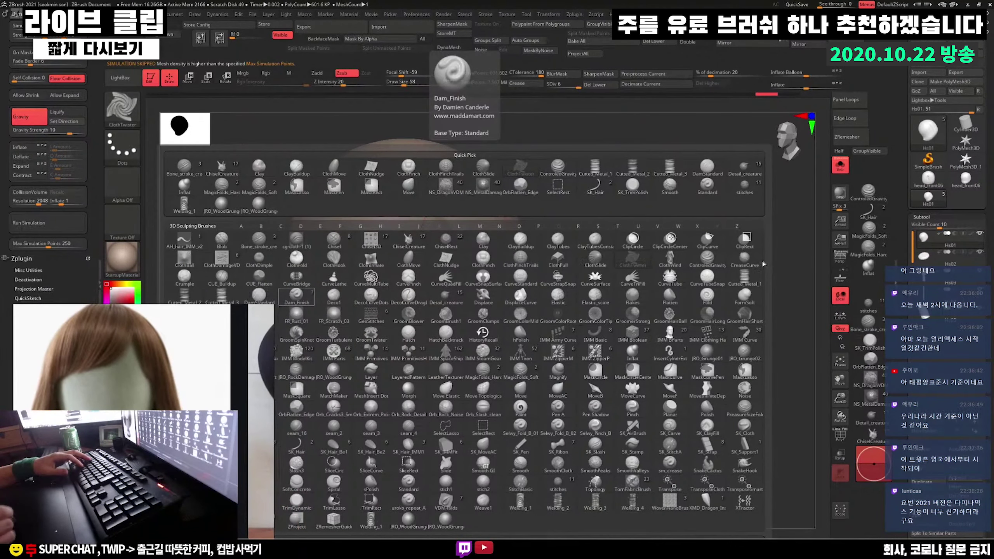
pyautogui.click(446, 258)
pyautogui.moveTo(548, 111)
pyautogui.mouseDown()
pyautogui.moveTo(561, 189)
pyautogui.moveTo(513, 249)
pyautogui.moveTo(548, 255)
pyautogui.moveTo(540, 235)
pyautogui.moveTo(567, 280)
pyautogui.moveTo(533, 281)
pyautogui.mouseUp()
# - Pull wavy ClothMove folds along the crease, undo them, and open the brush library
pyautogui.press('b')
pyautogui.click(581, 249)
pyautogui.press('space')
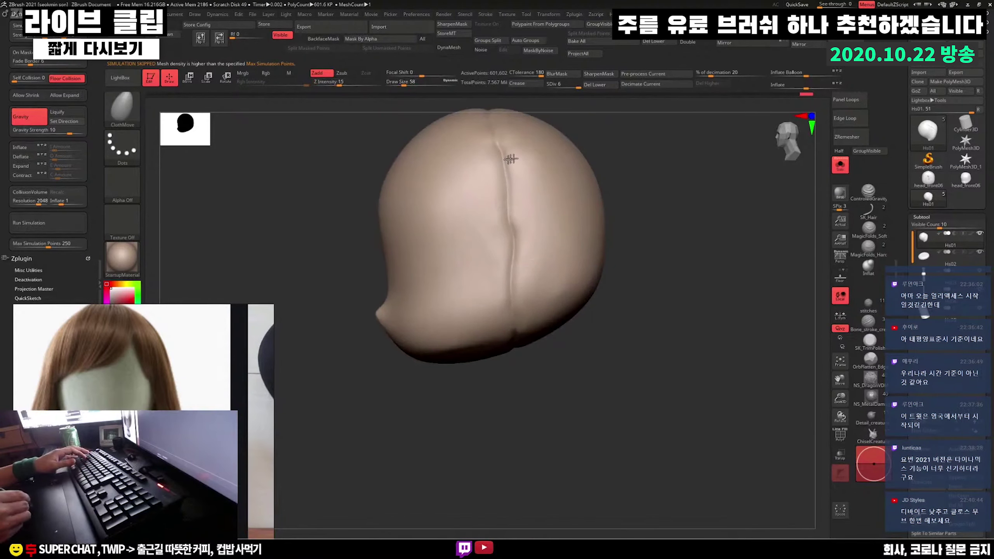
pyautogui.moveTo(501, 195); pyautogui.dragTo(513, 149)
pyautogui.moveTo(573, 138)
pyautogui.keyDown('alt'); pyautogui.mouseDown()
pyautogui.moveTo(599, 266)
pyautogui.moveTo(650, 270)
pyautogui.moveTo(603, 204)
pyautogui.mouseUp(); pyautogui.keyUp('alt')
pyautogui.hotkey('ctrl', 'z')
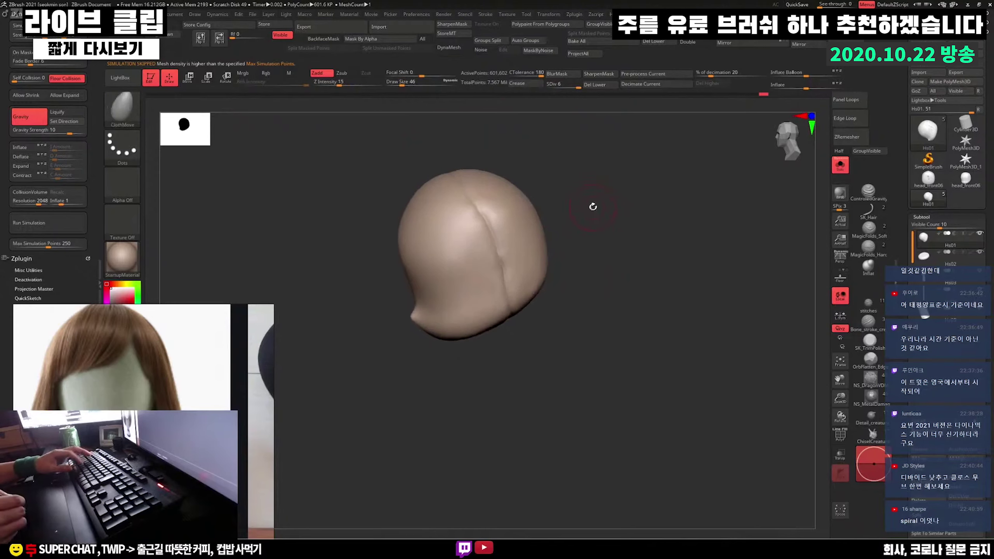
pyautogui.press('b')
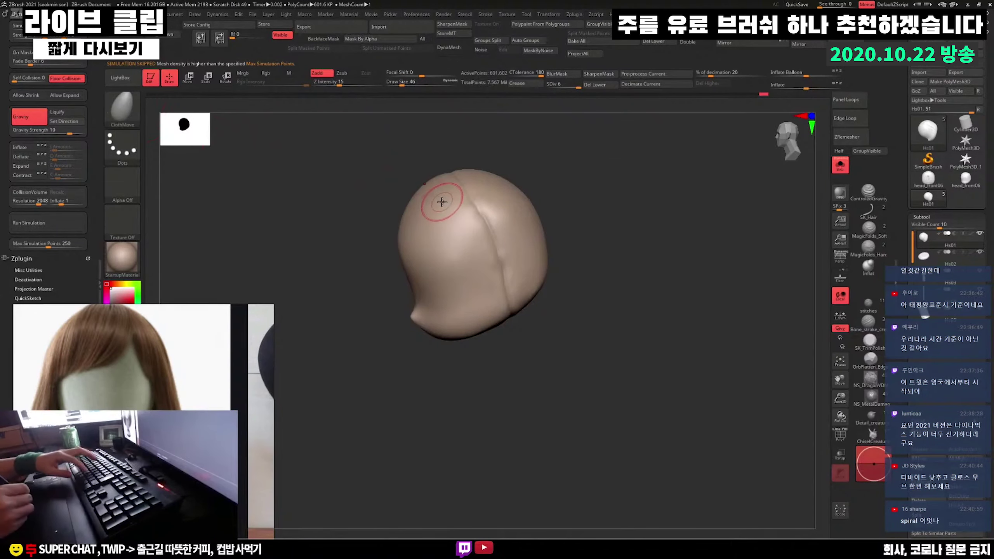
pyautogui.press(',')
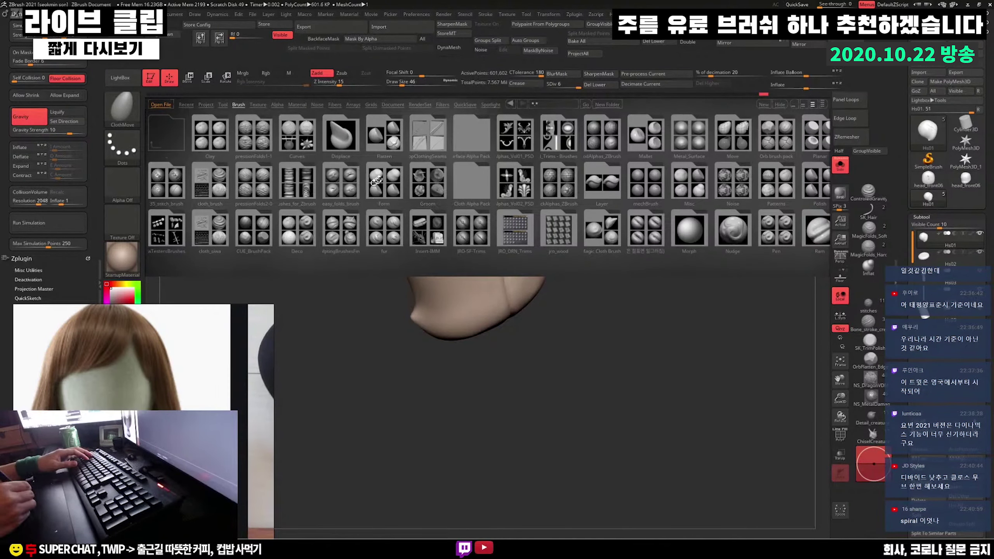
# - Load a brush set from the library and soften the upper crease on the head
pyautogui.doubleClick(603, 230)
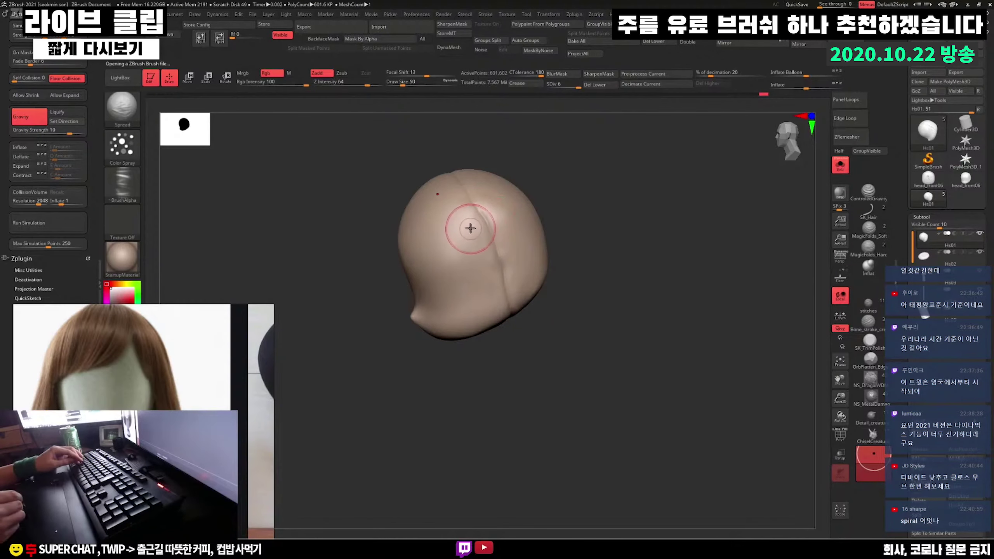
pyautogui.moveTo(452, 219); pyautogui.dragTo(440, 233)
pyautogui.moveTo(466, 248)
pyautogui.mouseDown(button='right')
pyautogui.moveTo(433, 296)
pyautogui.moveTo(598, 196)
pyautogui.moveTo(625, 229)
pyautogui.moveTo(679, 188)
pyautogui.moveTo(666, 155)
pyautogui.moveTo(643, 195)
pyautogui.mouseUp(button='right')
# - Drop the hair cap from subdivision level 6 to 5 and view it three-quarter front
pyautogui.hotkey('shift', 'd')
pyautogui.moveTo(608, 282)
pyautogui.mouseDown(button='right')
pyautogui.moveTo(552, 218)
pyautogui.moveTo(576, 234)
pyautogui.mouseUp(button='right')
pyautogui.moveTo(509, 238)
pyautogui.mouseDown(button='right')
pyautogui.moveTo(641, 172)
pyautogui.moveTo(484, 204)
pyautogui.mouseUp(button='right')
pyautogui.moveTo(659, 167); pyautogui.dragTo(659, 180, button='right')
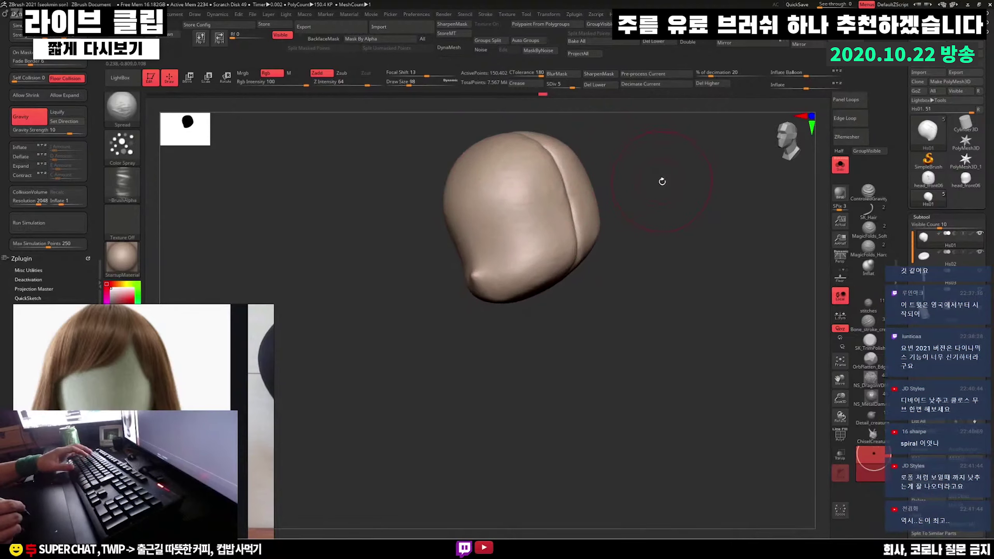
pyautogui.press(',')
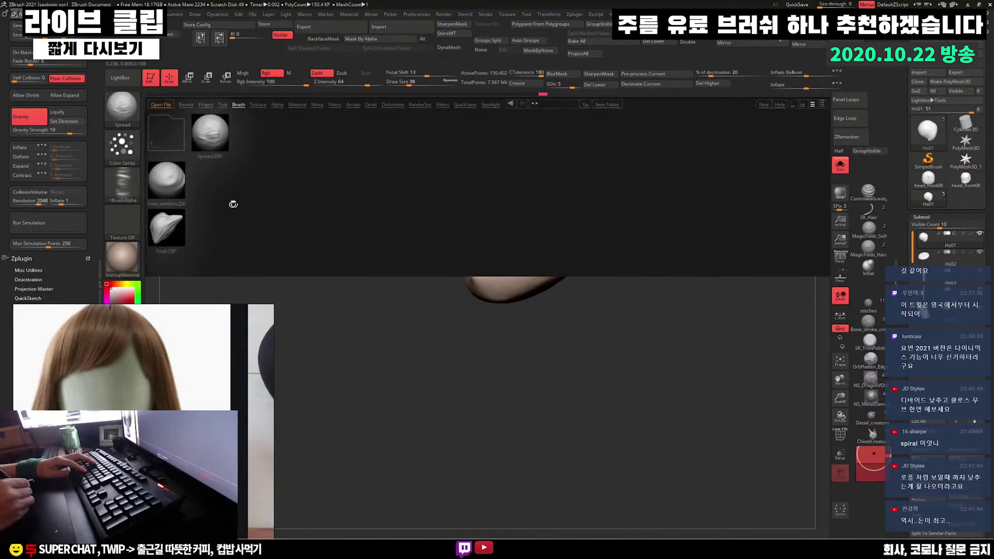
# - Load Free_wrinkles.ZBP, reshape the fold, and lower Z Intensity to 14
pyautogui.doubleClick(176, 183)
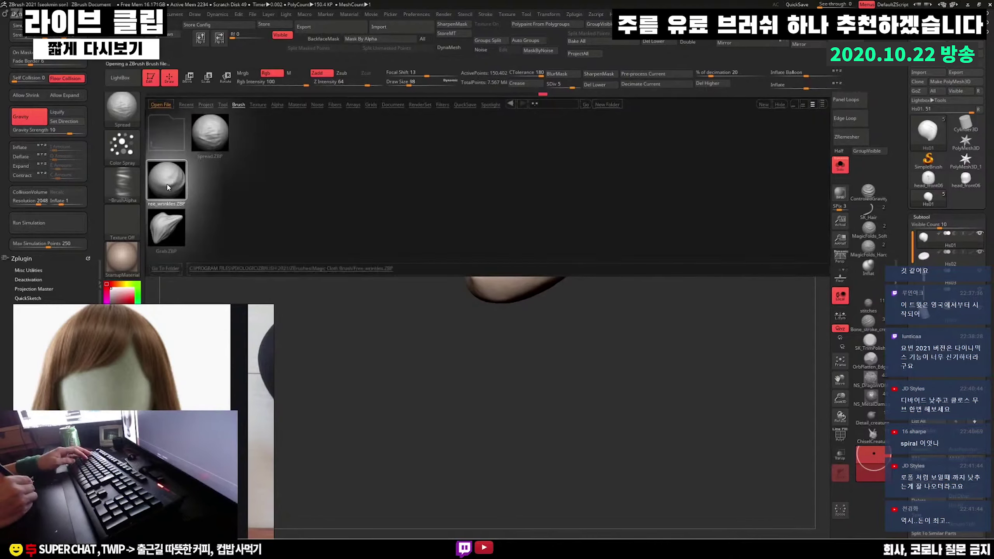
pyautogui.moveTo(565, 188)
pyautogui.mouseDown()
pyautogui.moveTo(574, 197)
pyautogui.moveTo(564, 174)
pyautogui.mouseUp()
pyautogui.press('space')
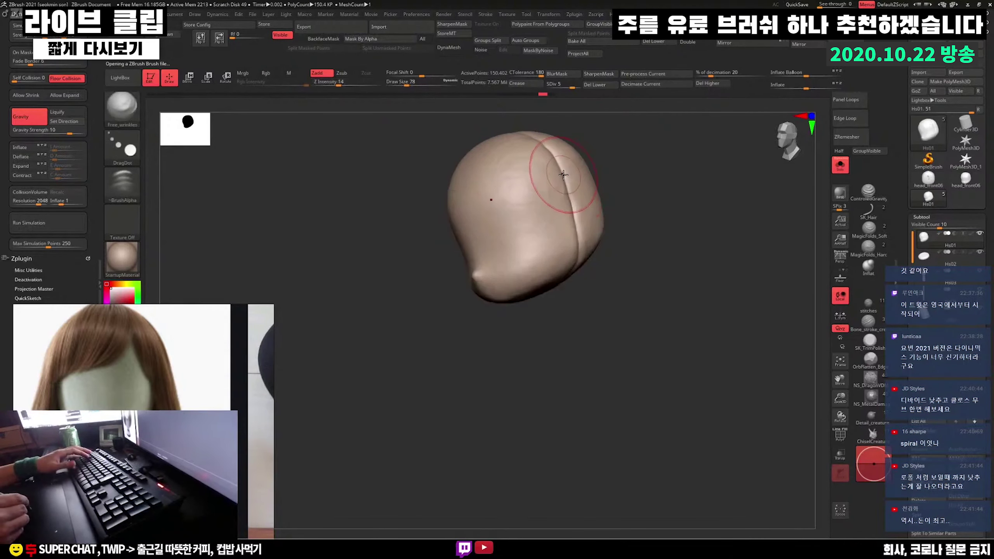
pyautogui.moveTo(573, 208)
pyautogui.mouseDown(button='right')
pyautogui.moveTo(589, 173)
pyautogui.moveTo(576, 172)
pyautogui.mouseUp(button='right')
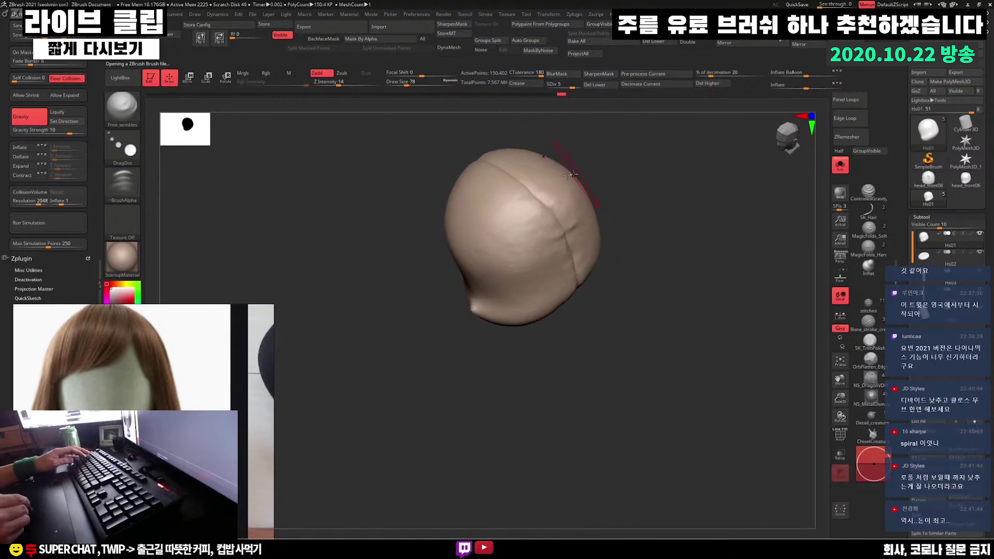
# - Orbit the head to examine the new fold from the front, edge and top
pyautogui.moveTo(635, 316); pyautogui.dragTo(573, 203, button='right')
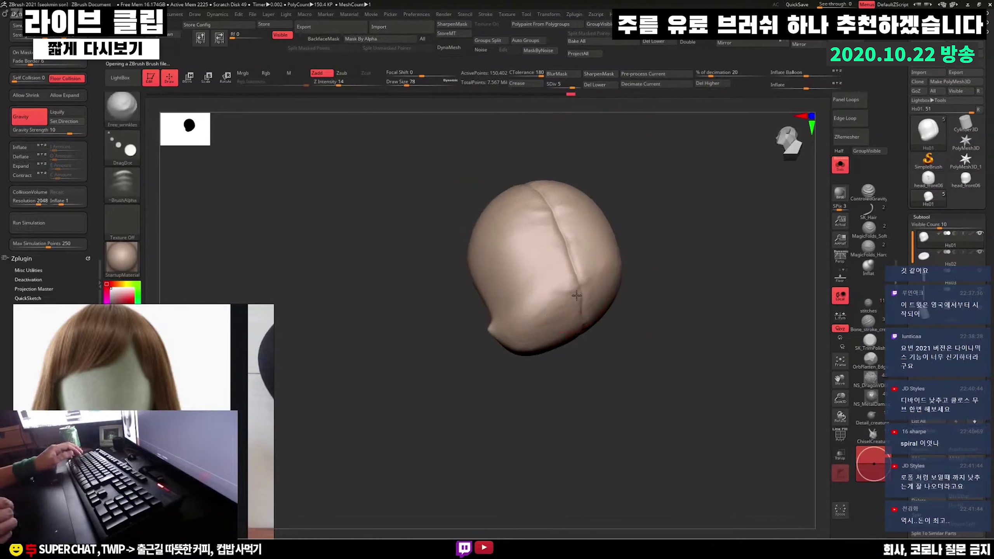
pyautogui.moveTo(566, 255); pyautogui.dragTo(603, 379, button='right')
pyautogui.moveTo(542, 335)
pyautogui.mouseDown(button='right')
pyautogui.moveTo(588, 289)
pyautogui.moveTo(489, 229)
pyautogui.moveTo(525, 263)
pyautogui.mouseUp(button='right')
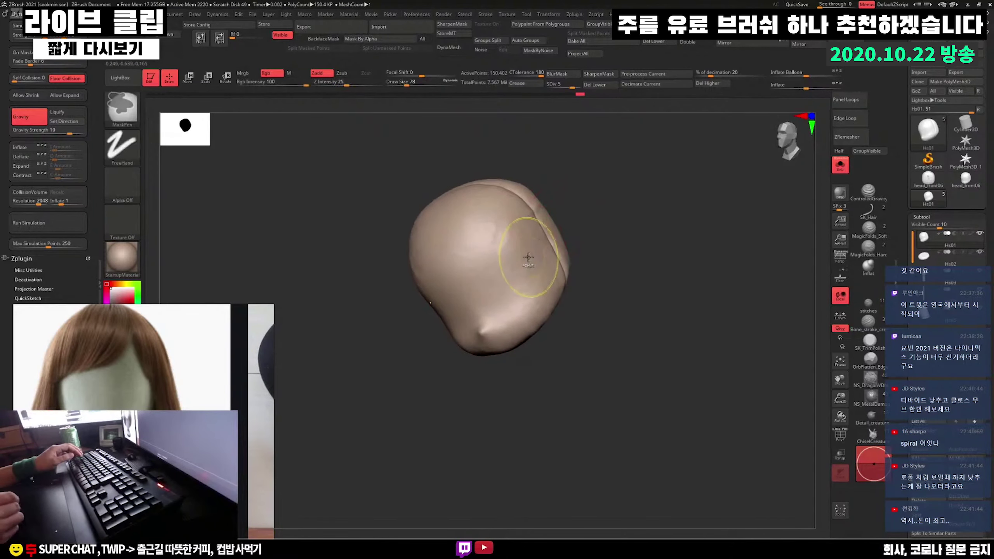
pyautogui.moveTo(465, 217); pyautogui.dragTo(579, 244, button='right')
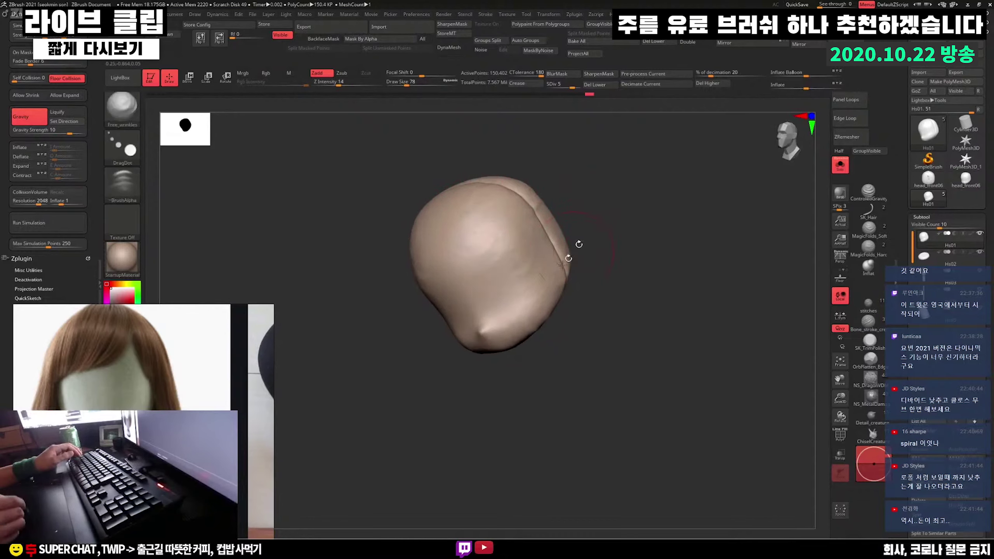
pyautogui.moveTo(514, 316)
pyautogui.mouseDown(button='right')
pyautogui.moveTo(601, 258)
pyautogui.moveTo(595, 240)
pyautogui.moveTo(625, 231)
pyautogui.moveTo(566, 111)
pyautogui.mouseUp(button='right')
pyautogui.moveTo(695, 151)
pyautogui.mouseDown(button='right')
pyautogui.moveTo(693, 232)
pyautogui.moveTo(594, 200)
pyautogui.moveTo(665, 290)
pyautogui.moveTo(650, 329)
pyautogui.moveTo(661, 344)
pyautogui.moveTo(704, 332)
pyautogui.moveTo(706, 231)
pyautogui.moveTo(716, 296)
pyautogui.moveTo(710, 373)
pyautogui.moveTo(702, 276)
pyautogui.moveTo(654, 282)
pyautogui.moveTo(743, 235)
pyautogui.moveTo(736, 266)
pyautogui.moveTo(767, 313)
pyautogui.moveTo(699, 371)
pyautogui.moveTo(755, 362)
pyautogui.moveTo(605, 329)
pyautogui.mouseUp(button='right')
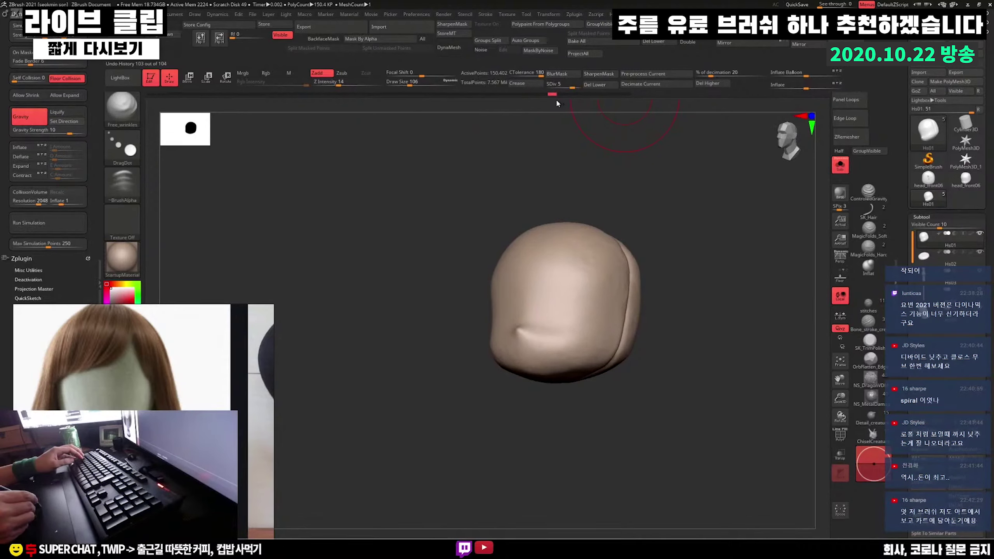
# - Orbit through side, frontal and top-down views of the folds, then open the Magic Cloth Brush library folder
pyautogui.moveTo(702, 246)
pyautogui.mouseDown()
pyautogui.moveTo(553, 305)
pyautogui.moveTo(643, 225)
pyautogui.moveTo(673, 249)
pyautogui.moveTo(561, 284)
pyautogui.moveTo(613, 252)
pyautogui.mouseUp()
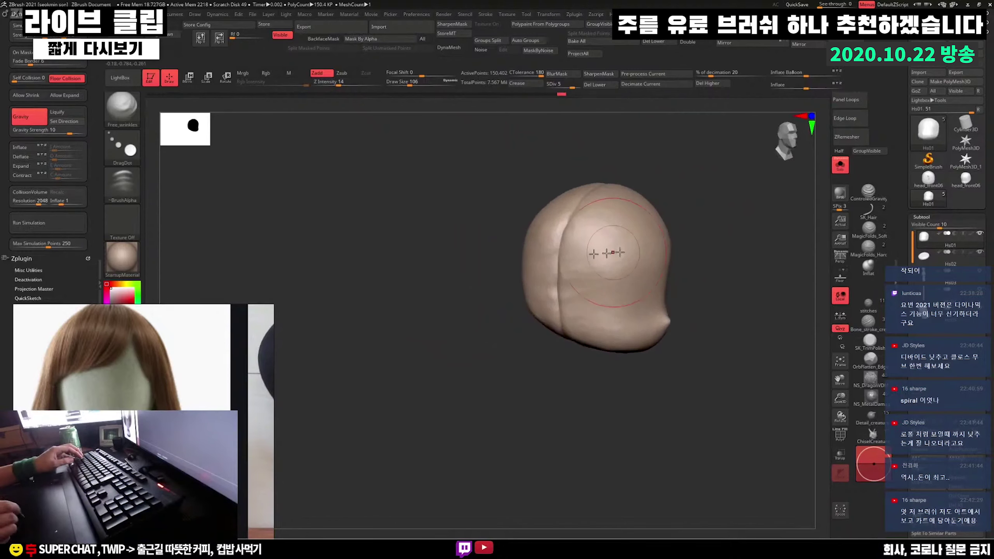
pyautogui.moveTo(606, 204)
pyautogui.mouseDown()
pyautogui.moveTo(573, 296)
pyautogui.moveTo(604, 377)
pyautogui.moveTo(571, 388)
pyautogui.moveTo(563, 376)
pyautogui.moveTo(610, 322)
pyautogui.moveTo(663, 162)
pyautogui.moveTo(604, 204)
pyautogui.moveTo(749, 193)
pyautogui.moveTo(724, 385)
pyautogui.moveTo(610, 317)
pyautogui.moveTo(626, 332)
pyautogui.moveTo(652, 282)
pyautogui.mouseUp()
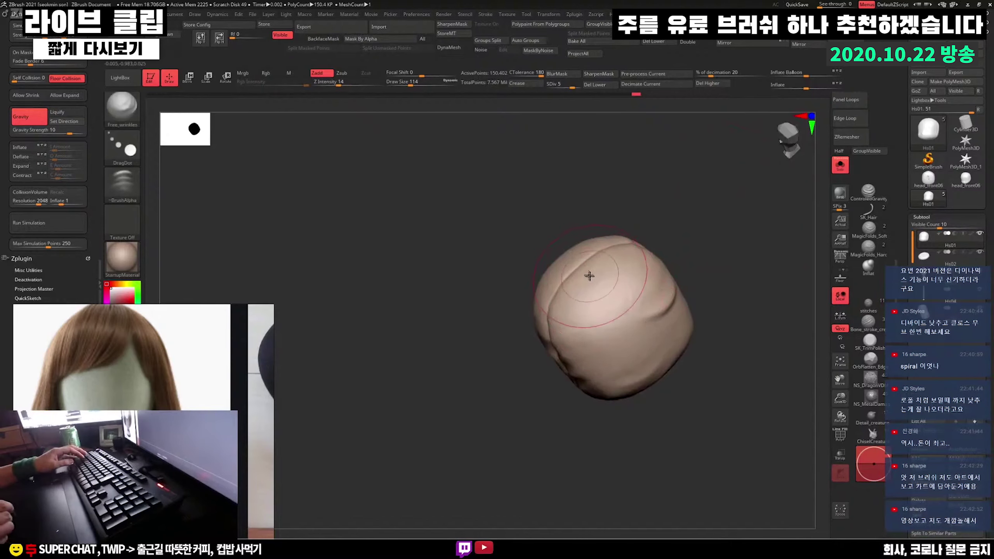
pyautogui.moveTo(642, 208)
pyautogui.mouseDown()
pyautogui.moveTo(679, 151)
pyautogui.moveTo(529, 259)
pyautogui.mouseUp()
pyautogui.moveTo(677, 307)
pyautogui.mouseDown()
pyautogui.moveTo(592, 346)
pyautogui.moveTo(643, 389)
pyautogui.moveTo(701, 338)
pyautogui.moveTo(524, 272)
pyautogui.moveTo(511, 251)
pyautogui.mouseUp()
pyautogui.moveTo(534, 195)
pyautogui.mouseDown()
pyautogui.moveTo(515, 232)
pyautogui.moveTo(572, 262)
pyautogui.moveTo(529, 213)
pyautogui.moveTo(583, 201)
pyautogui.moveTo(510, 160)
pyautogui.moveTo(659, 215)
pyautogui.moveTo(687, 212)
pyautogui.mouseUp()
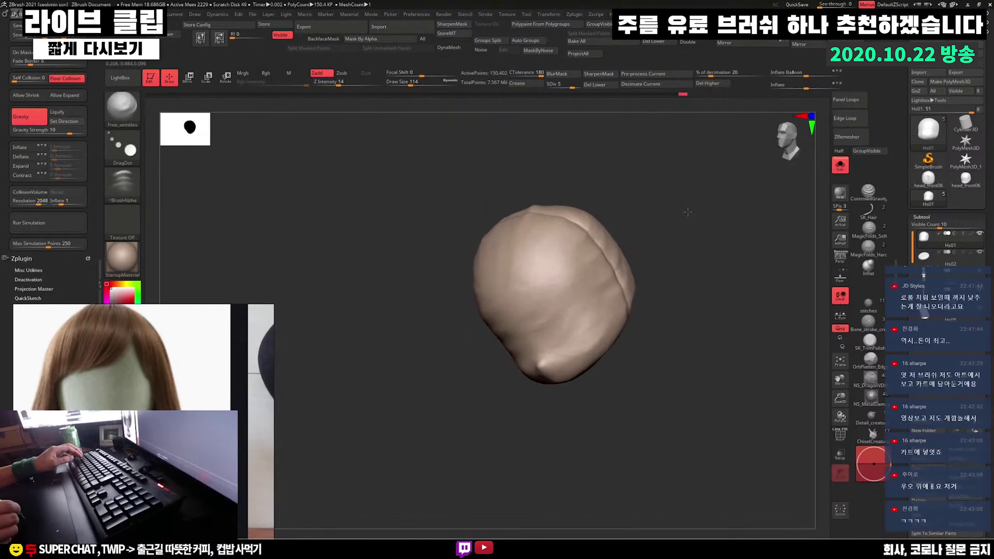
pyautogui.moveTo(654, 175)
pyautogui.mouseDown()
pyautogui.moveTo(688, 162)
pyautogui.moveTo(641, 266)
pyautogui.moveTo(508, 231)
pyautogui.mouseUp()
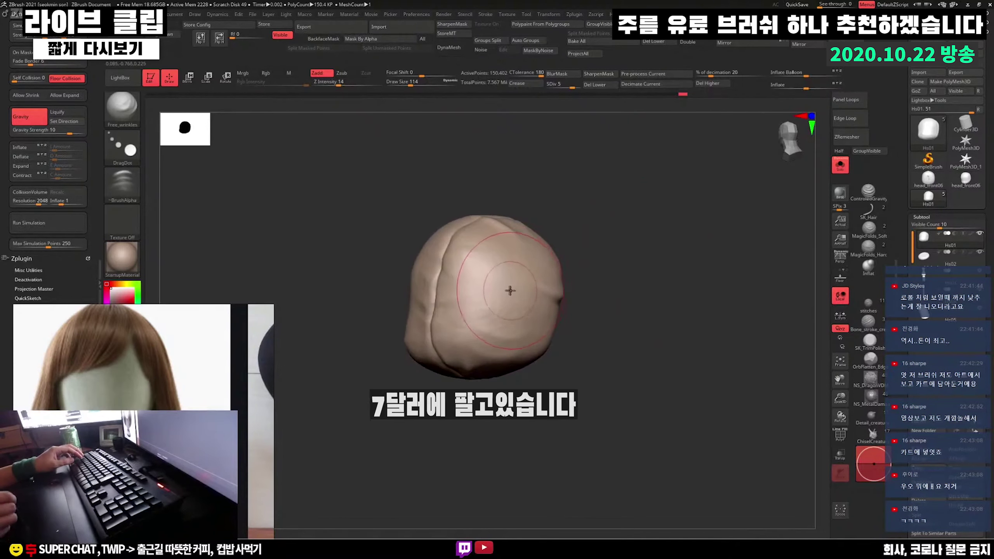
pyautogui.moveTo(493, 281)
pyautogui.mouseDown()
pyautogui.moveTo(556, 200)
pyautogui.moveTo(620, 244)
pyautogui.mouseUp()
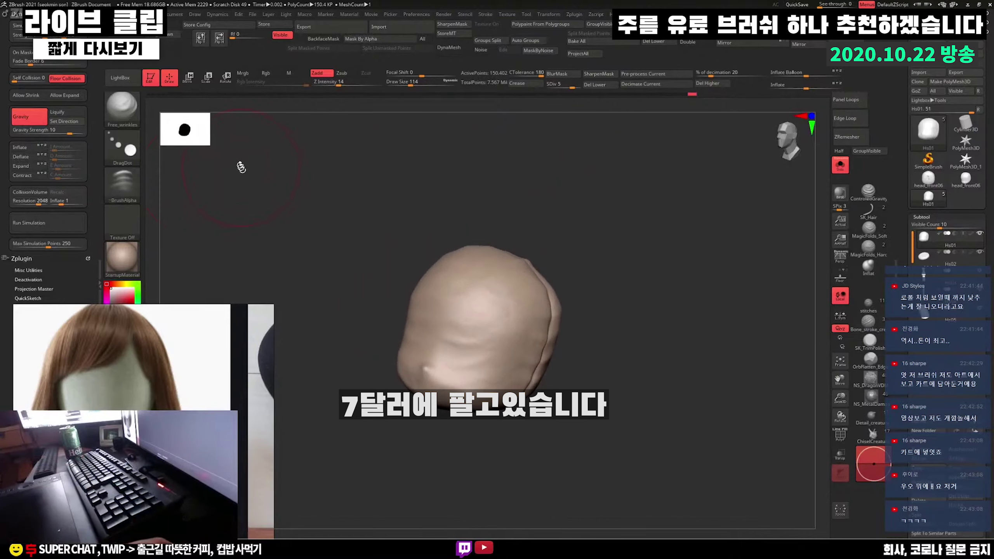
pyautogui.press(',')
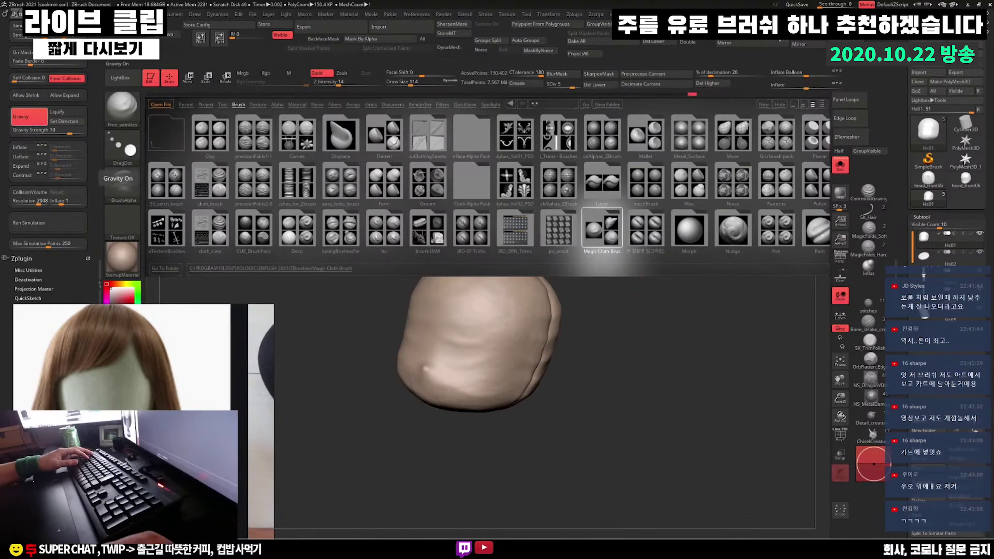
# - Close the brush library and rotate to view the whole wrinkled hair cap
pyautogui.rightClick(500, 341)
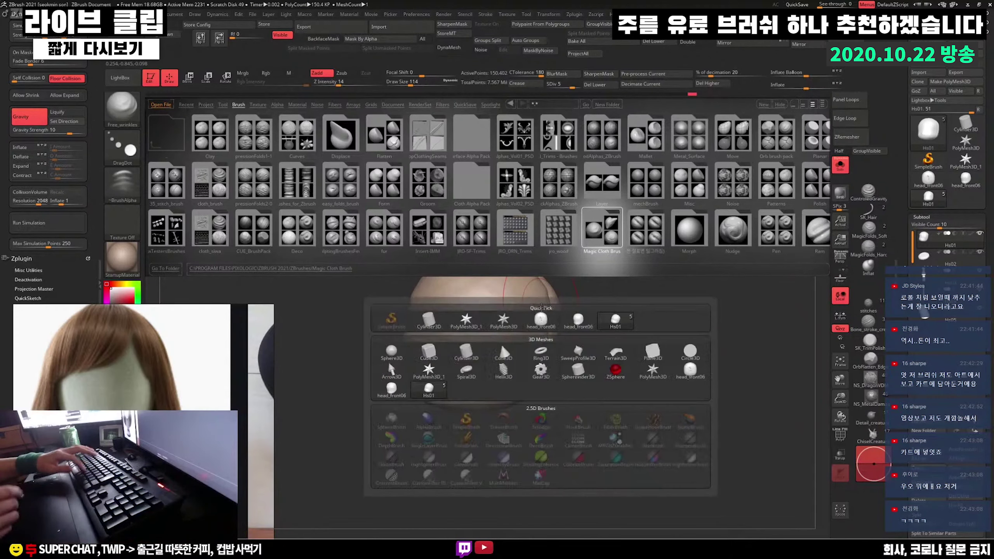
pyautogui.rightClick(613, 350)
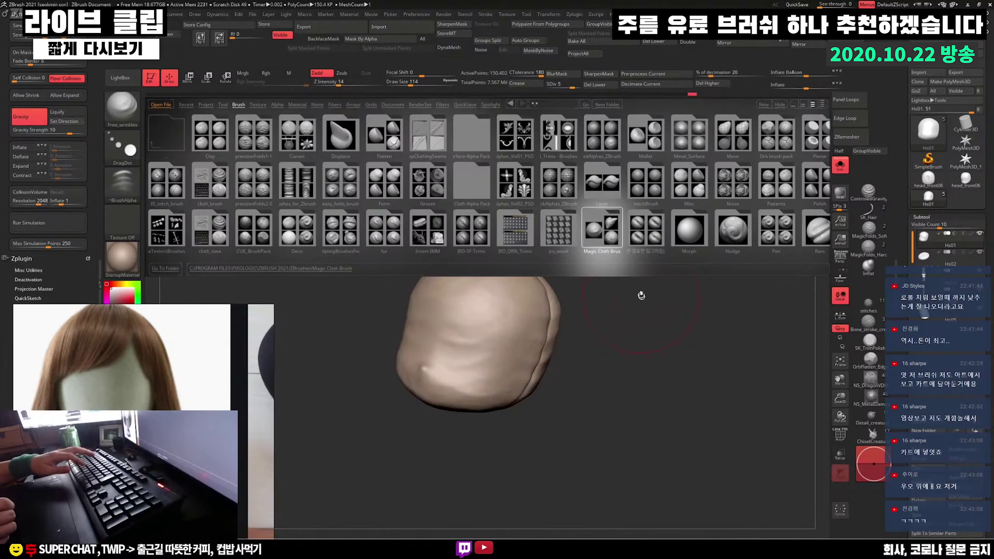
pyautogui.press(',')
pyautogui.moveTo(640, 309)
pyautogui.mouseDown()
pyautogui.moveTo(641, 248)
pyautogui.moveTo(663, 288)
pyautogui.moveTo(542, 335)
pyautogui.mouseUp()
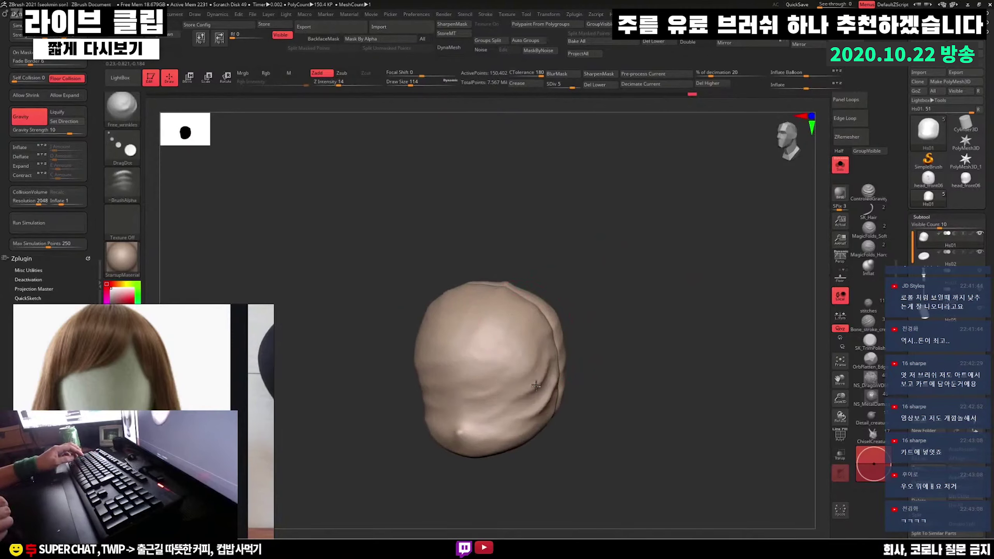